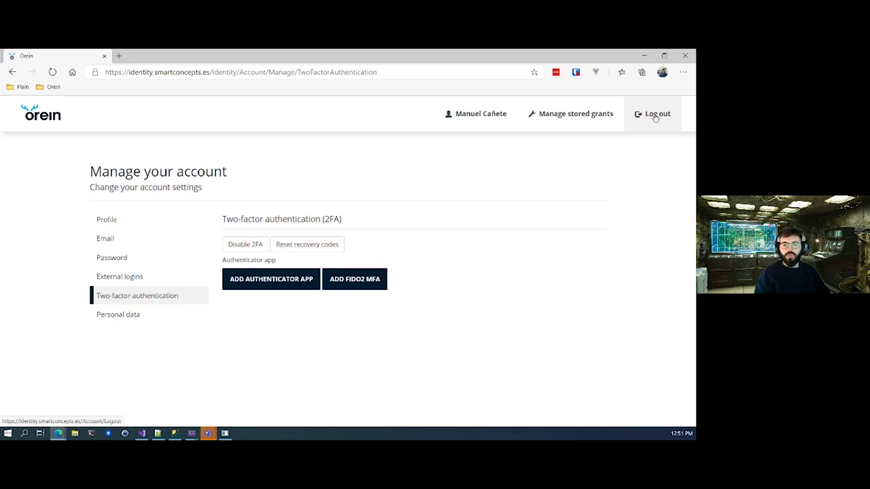
Log out of Orein and of the linked Microsoft account.
{"action": "left_click", "coordinate": [652, 115]}
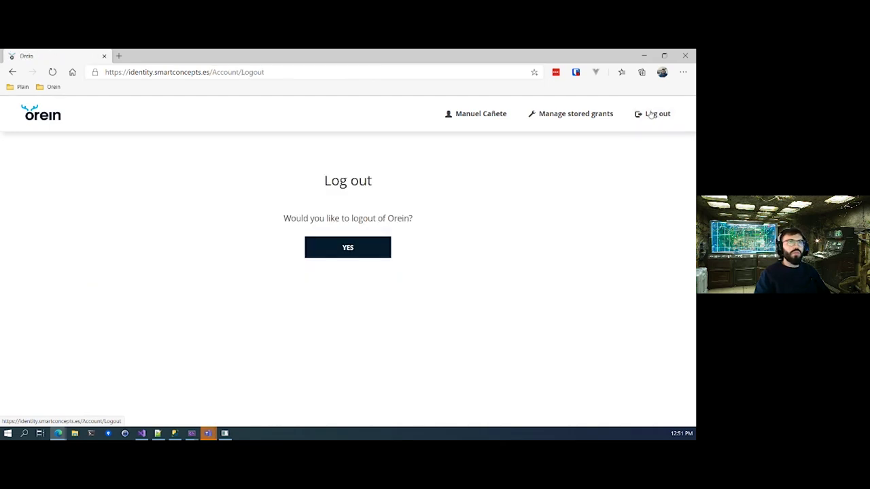
{"action": "left_click", "coordinate": [344, 248]}
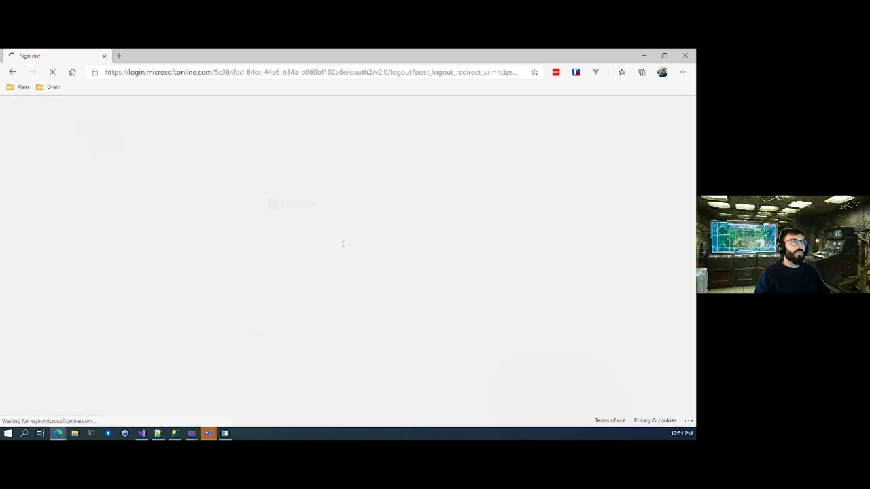
{"action": "left_click", "coordinate": [335, 267]}
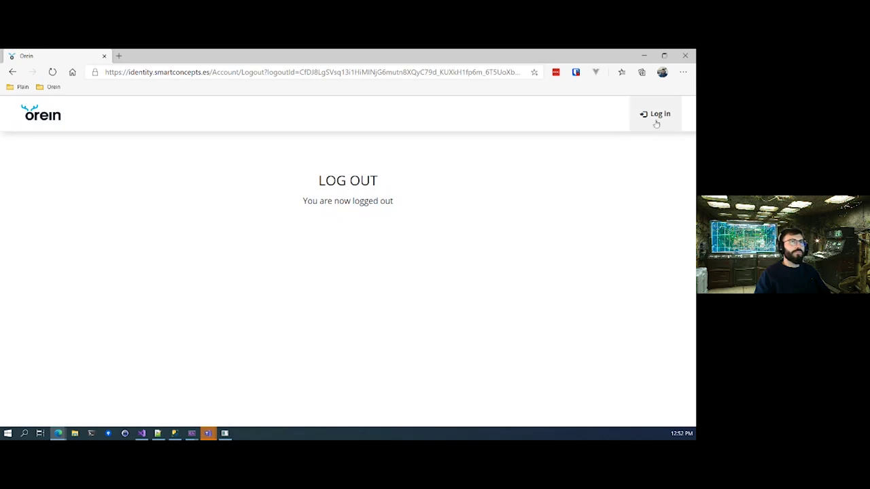
Sign back in passwordlessly with the FIDO2 security key, entering the username and the key's PIN.
{"action": "left_click", "coordinate": [659, 115]}
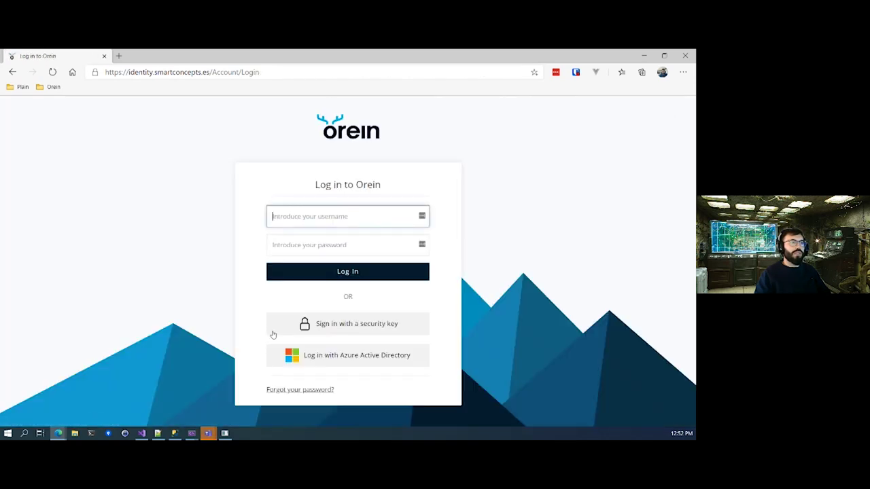
{"action": "left_click", "coordinate": [355, 326]}
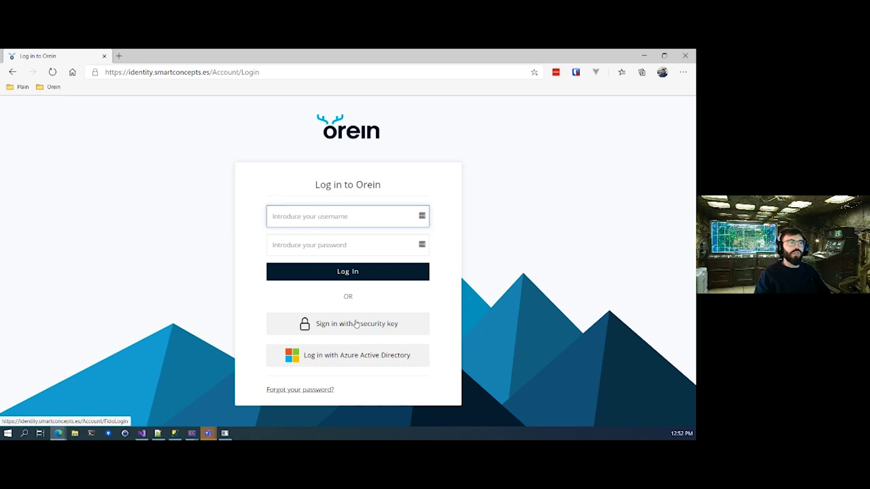
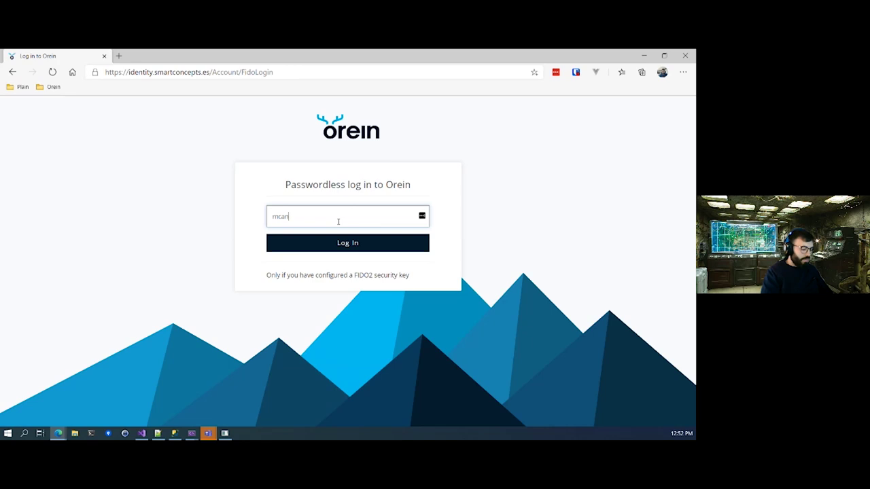
{"action": "left_click", "coordinate": [360, 246]}
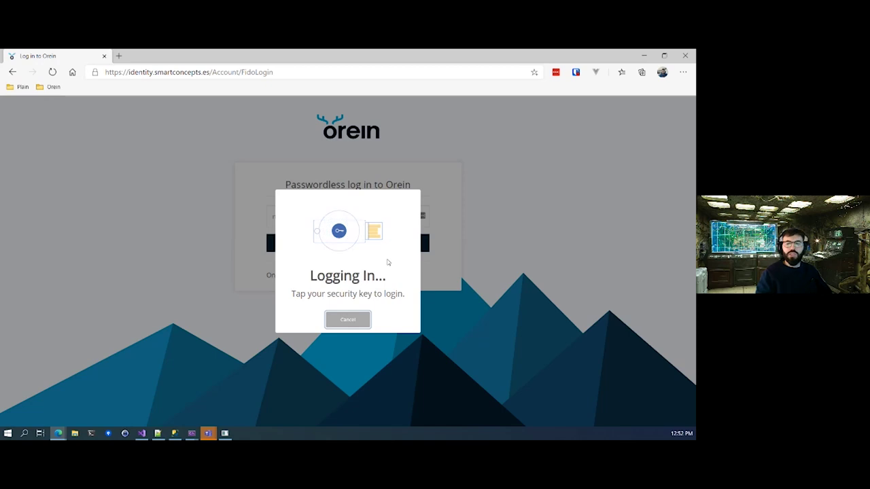
{"action": "left_click", "coordinate": [340, 319]}
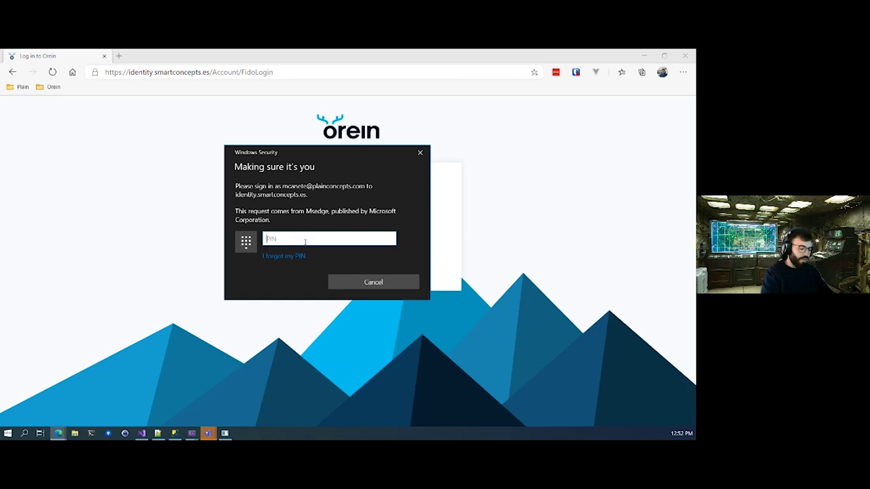
{"action": "type", "text": "111111"}
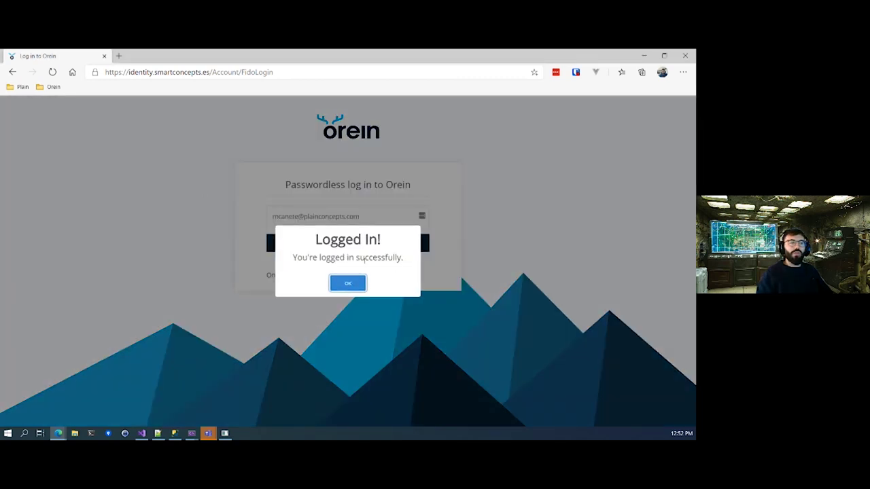
{"action": "key", "text": "Return"}
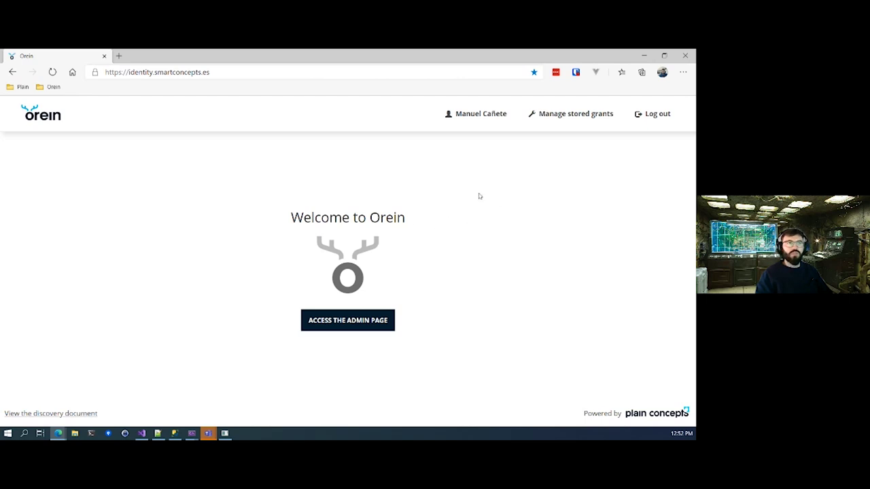
Reach the Orein admin page, dismissing the error and reopening Orein from the bookmarks.
{"action": "left_click", "coordinate": [342, 322]}
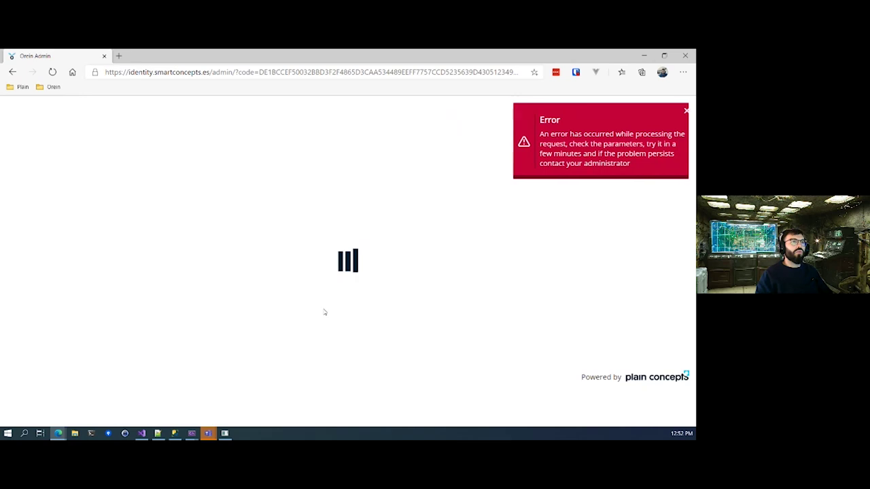
{"action": "left_click", "coordinate": [680, 111]}
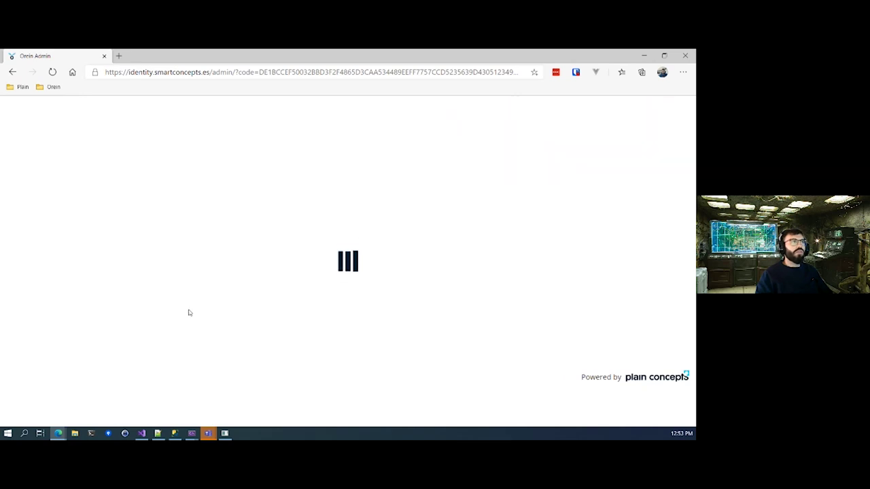
{"action": "left_click", "coordinate": [58, 89]}
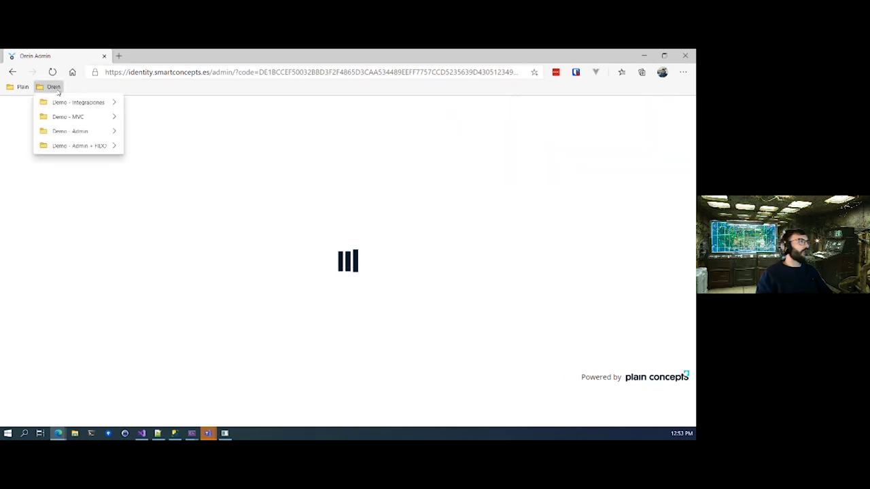
{"action": "mouse_move", "coordinate": [61, 144]}
{"action": "left_click", "coordinate": [152, 146]}
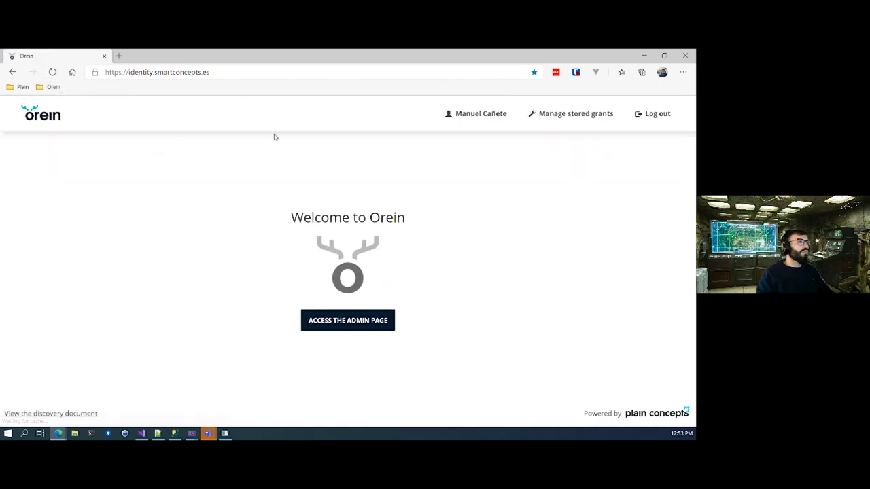
{"action": "left_click", "coordinate": [350, 324]}
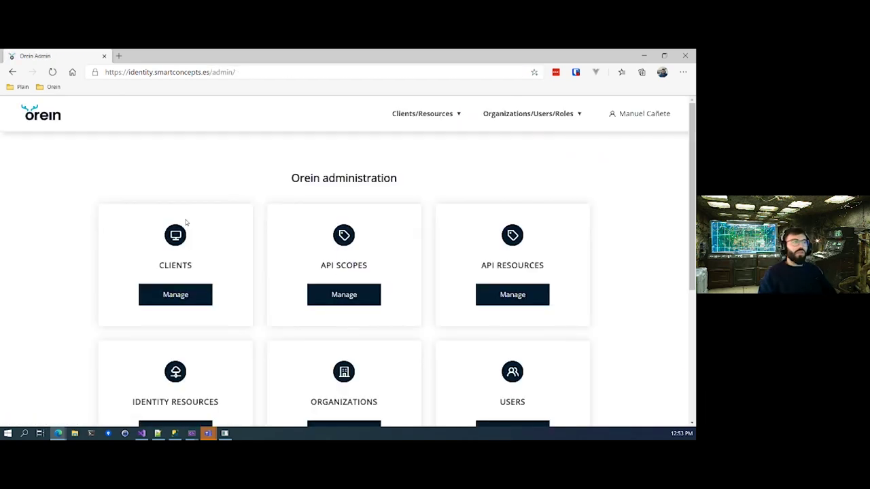
Open the Clients list and look over the ten registered clients, including mvcapp.
{"action": "left_click", "coordinate": [175, 295]}
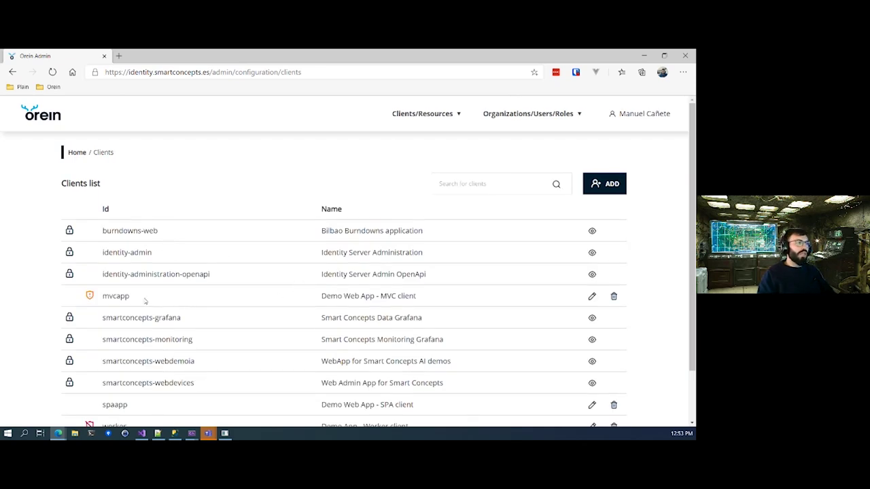
{"action": "scroll", "coordinate": [197, 270], "scroll_direction": "down", "scroll_amount": 1}
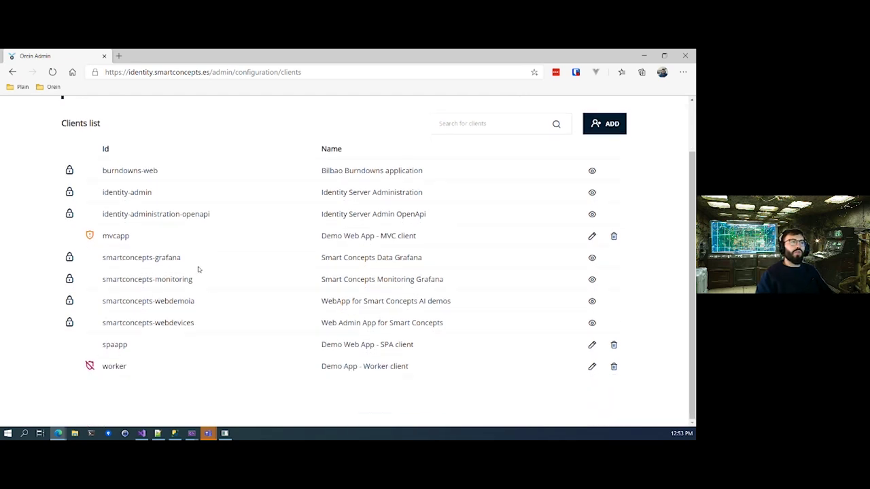
{"action": "scroll", "coordinate": [129, 173], "scroll_direction": "up", "scroll_amount": 1}
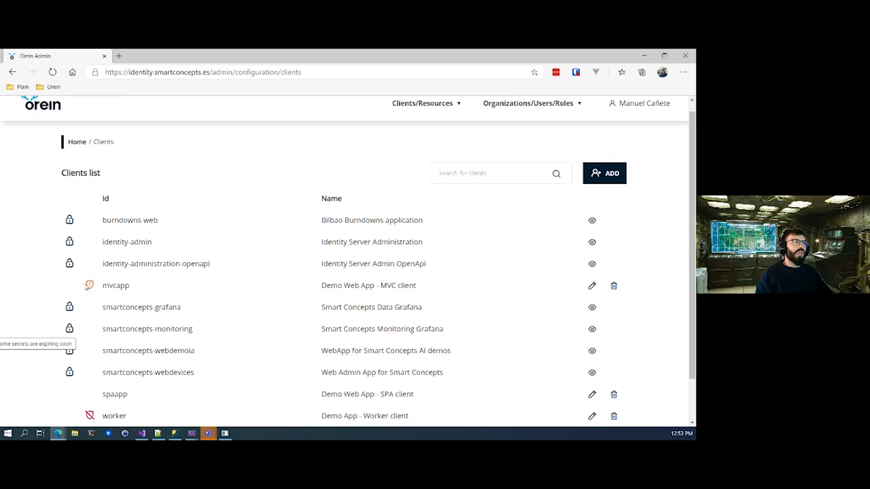
{"action": "scroll", "coordinate": [115, 286], "scroll_direction": "down", "scroll_amount": 1}
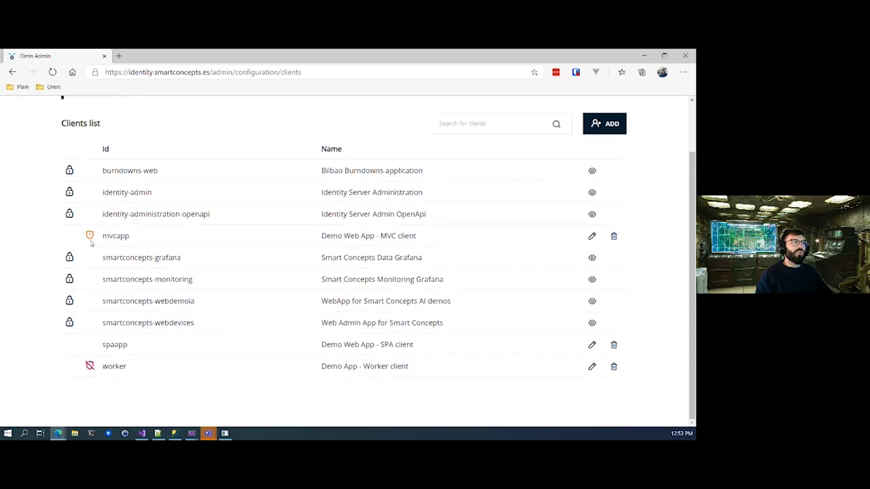
{"action": "mouse_move", "coordinate": [90, 239]}
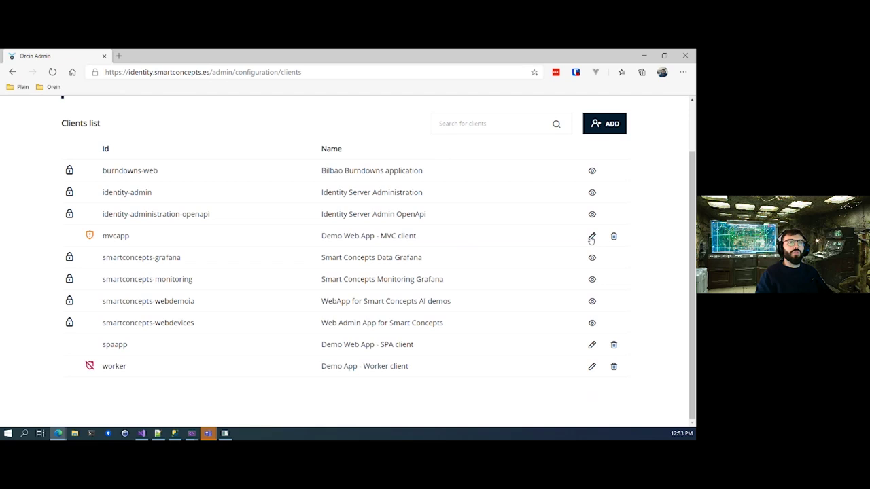
Open the mvcapp client's Basics settings and scroll down to Allowed Grant Types.
{"action": "left_click", "coordinate": [592, 236]}
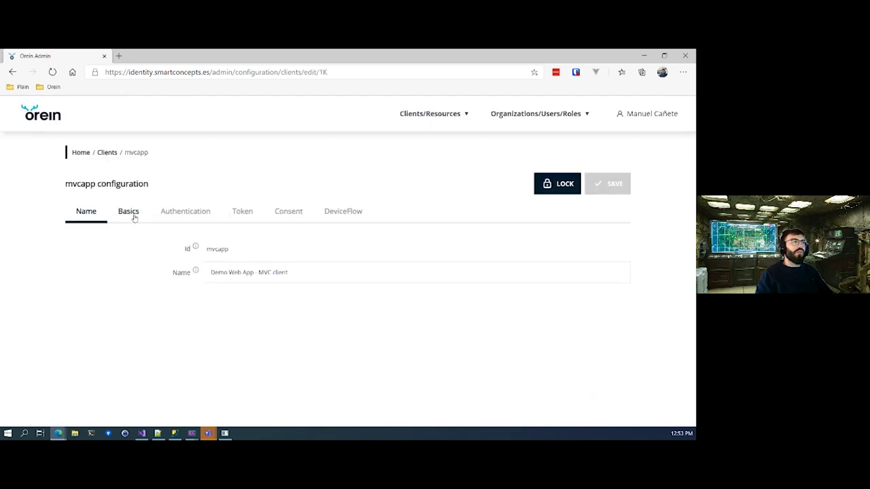
{"action": "left_click", "coordinate": [128, 212]}
{"action": "scroll", "coordinate": [315, 254], "scroll_direction": "down", "scroll_amount": 3}
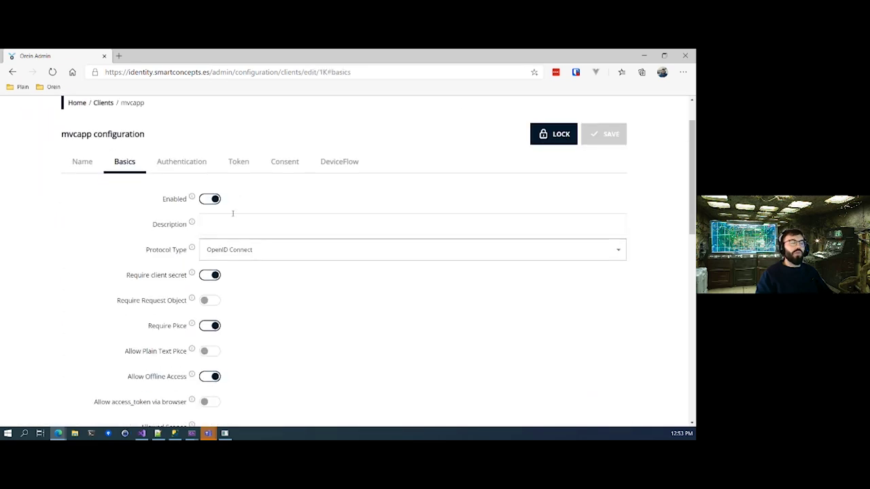
{"action": "scroll", "coordinate": [278, 311], "scroll_direction": "down", "scroll_amount": 1}
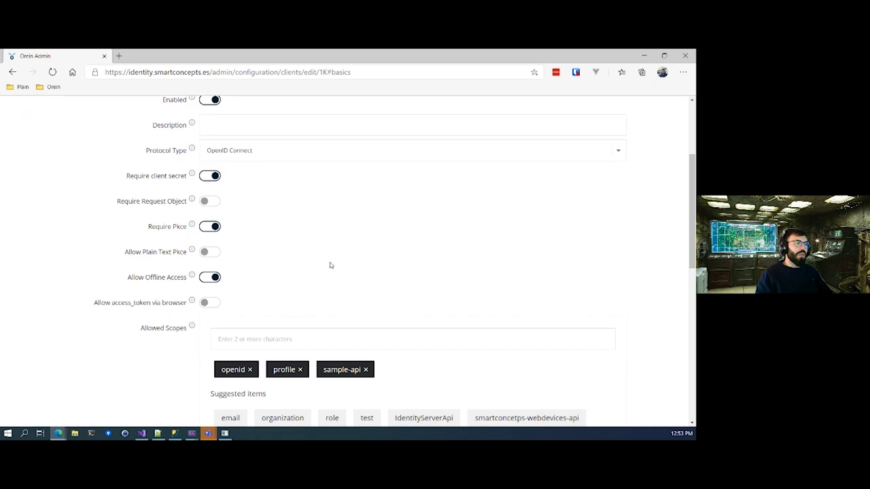
{"action": "scroll", "coordinate": [327, 262], "scroll_direction": "down", "scroll_amount": 3}
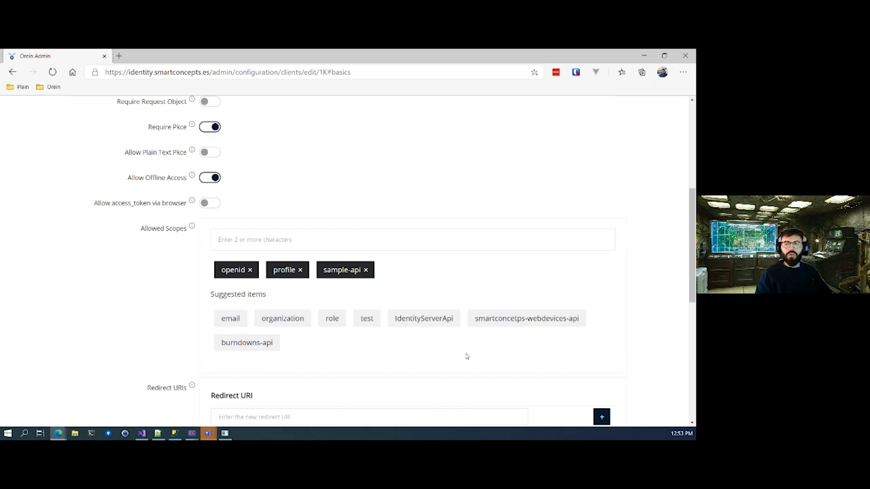
{"action": "scroll", "coordinate": [456, 360], "scroll_direction": "down", "scroll_amount": 7}
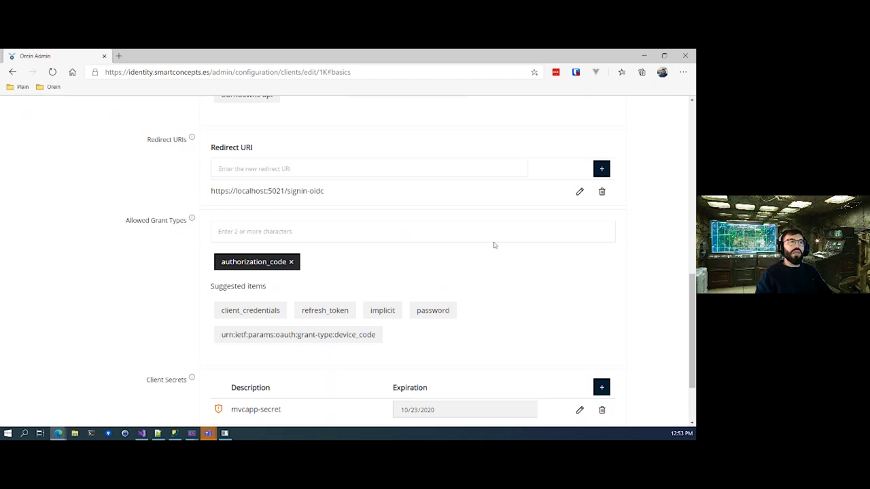
{"action": "scroll", "coordinate": [530, 258], "scroll_direction": "up", "scroll_amount": 1}
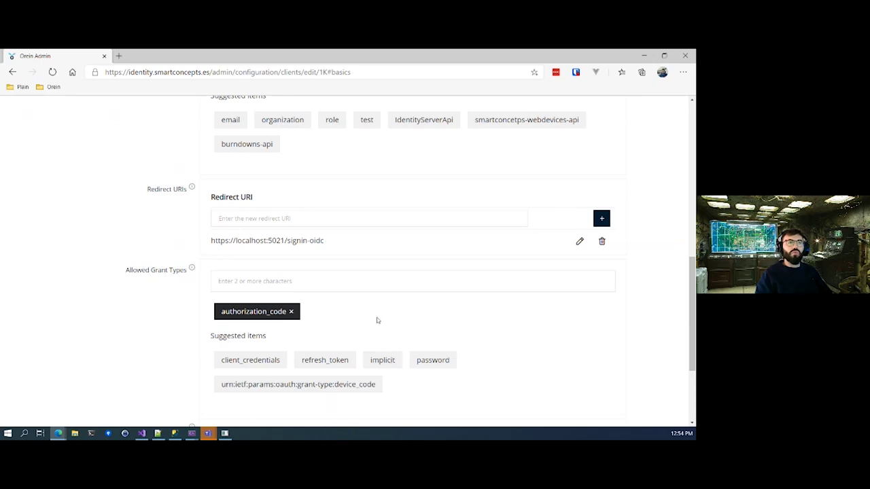
Add 'implicit' next to authorization_code and save, which is rejected as an invalid combination.
{"action": "left_click", "coordinate": [380, 362]}
{"action": "scroll", "coordinate": [572, 307], "scroll_direction": "up", "scroll_amount": 4}
{"action": "scroll", "coordinate": [572, 307], "scroll_direction": "up", "scroll_amount": 3}
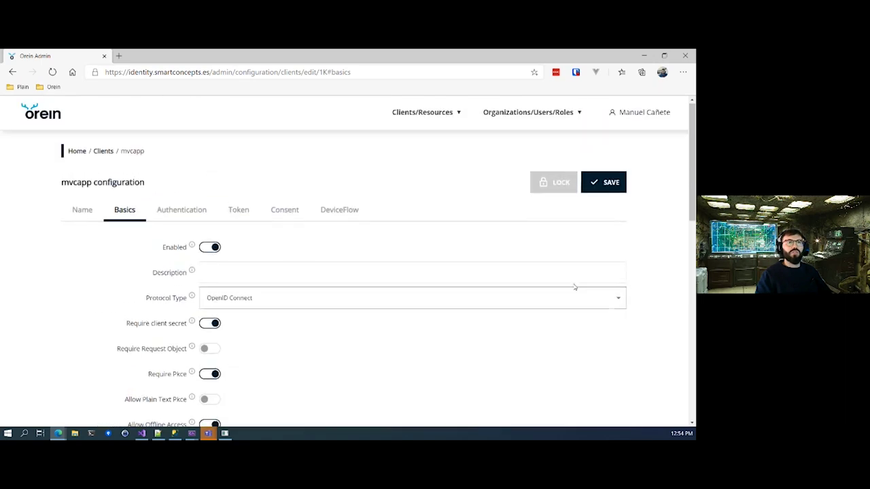
{"action": "left_click", "coordinate": [611, 184]}
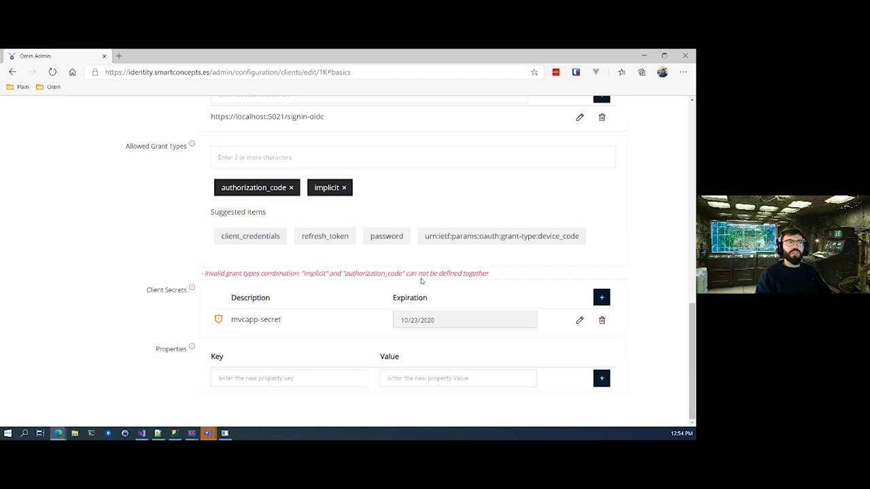
{"action": "scroll", "coordinate": [401, 288], "scroll_direction": "up", "scroll_amount": 1}
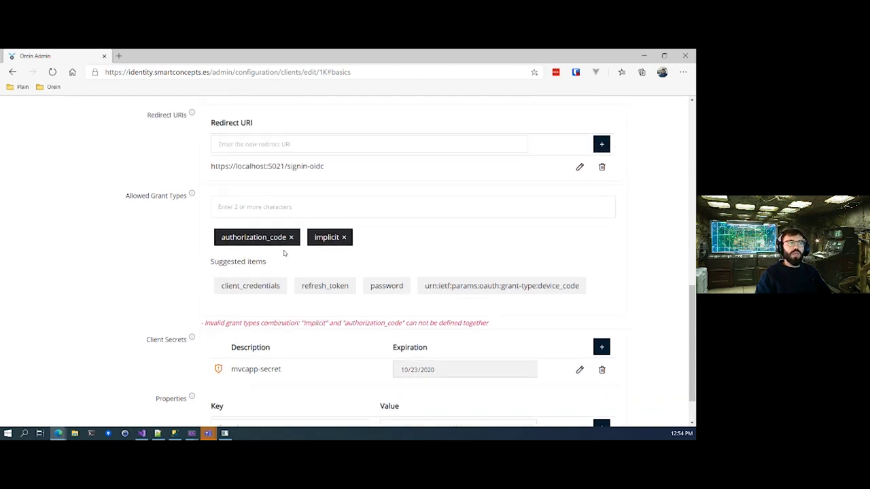
{"action": "scroll", "coordinate": [303, 268], "scroll_direction": "up", "scroll_amount": 5}
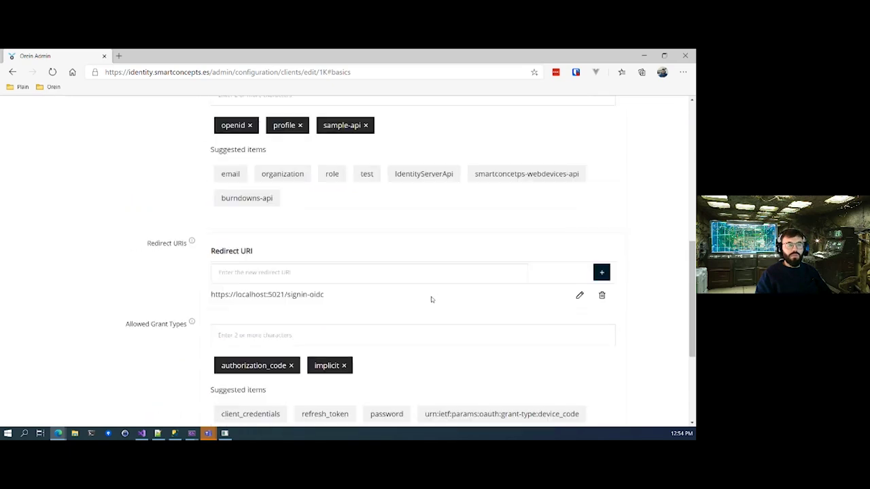
{"action": "scroll", "coordinate": [432, 299], "scroll_direction": "up", "scroll_amount": 5}
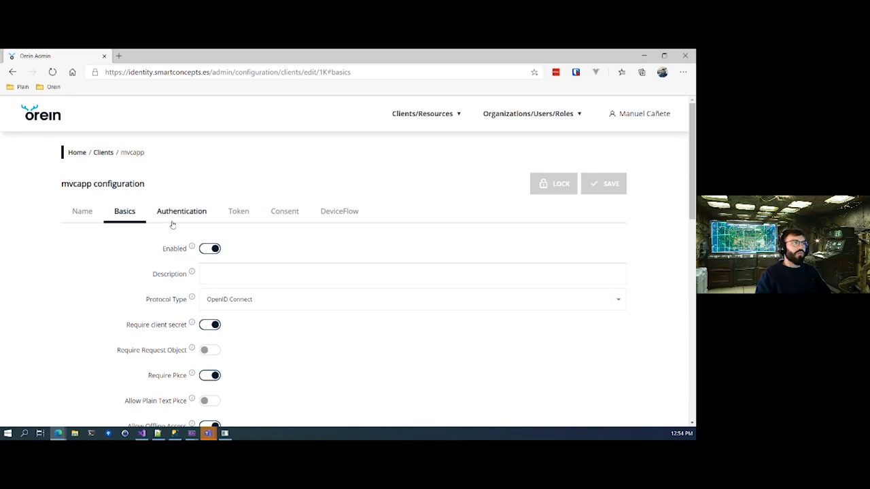
Go back to the Clients list via the breadcrumb, abandoning the unsaved mvcapp changes.
{"action": "left_click", "coordinate": [102, 152]}
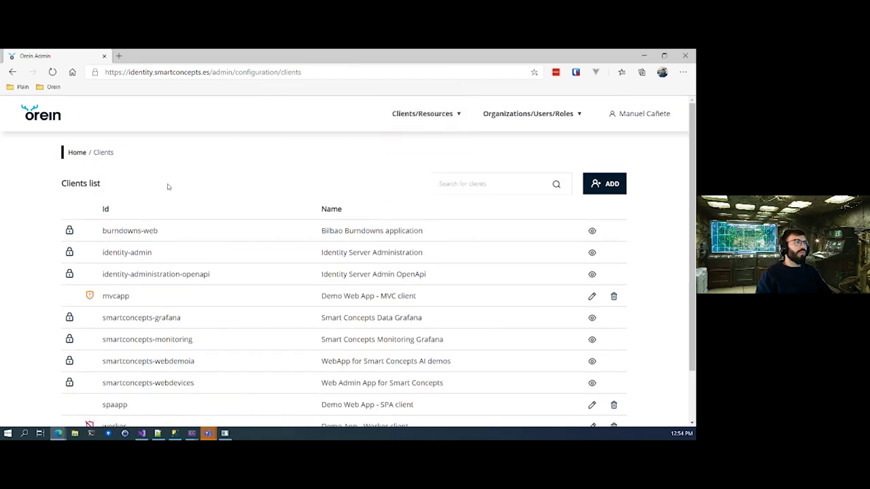
{"action": "scroll", "coordinate": [416, 306], "scroll_direction": "down", "scroll_amount": 2}
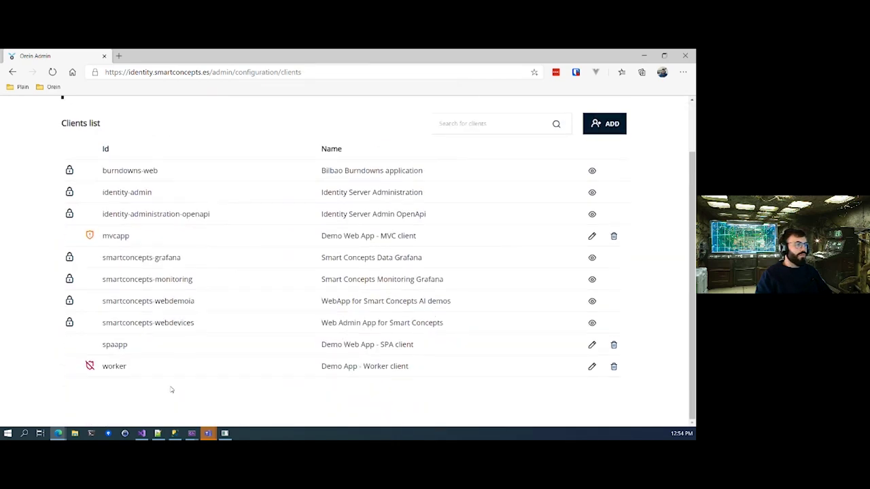
{"action": "scroll", "coordinate": [191, 368], "scroll_direction": "up", "scroll_amount": 1}
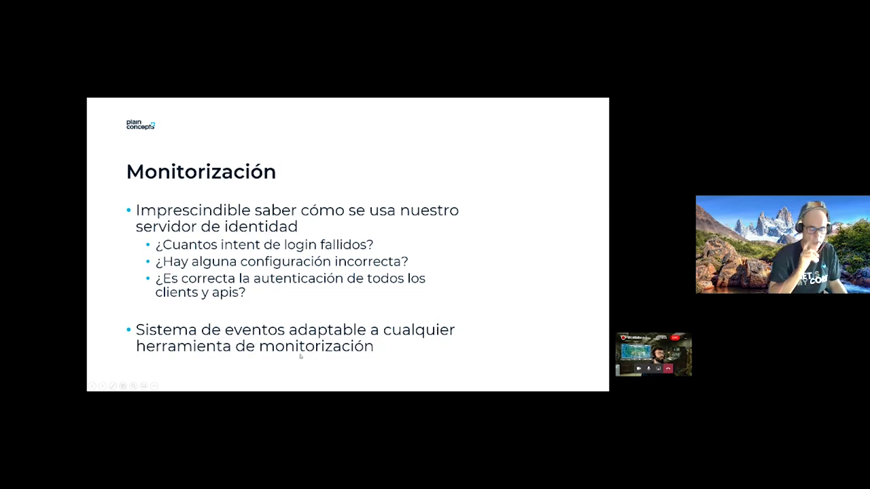
Advance to the Application Insights Workbook demo slide and switch to the Azure portal window.
{"action": "key", "text": "Right"}
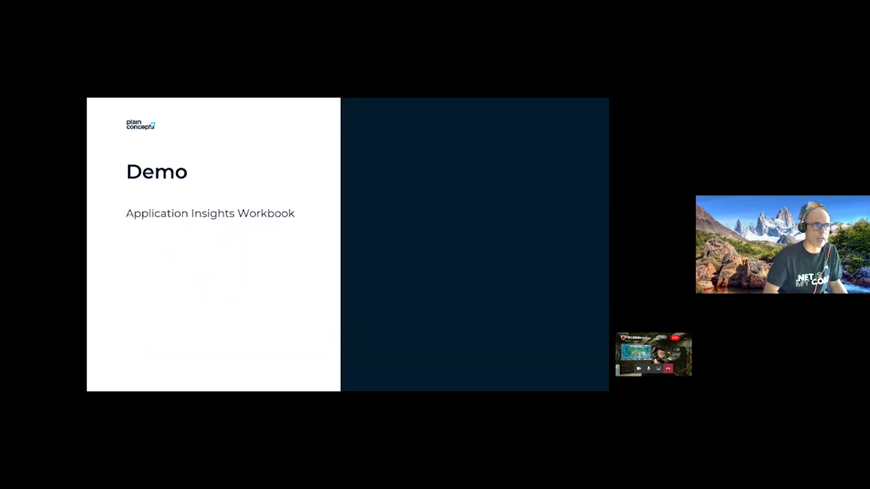
{"action": "key", "text": "alt+Tab"}
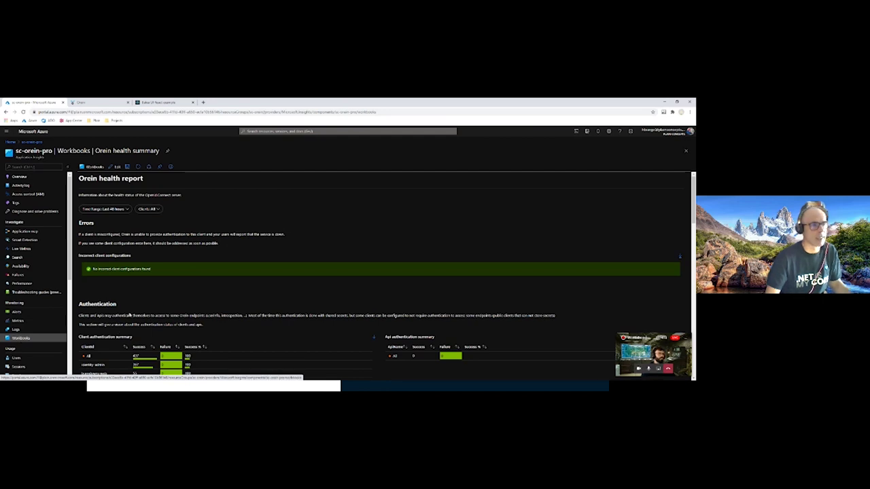
Open the Orein health summary workbook from the Workbooks gallery.
{"action": "left_click", "coordinate": [15, 330]}
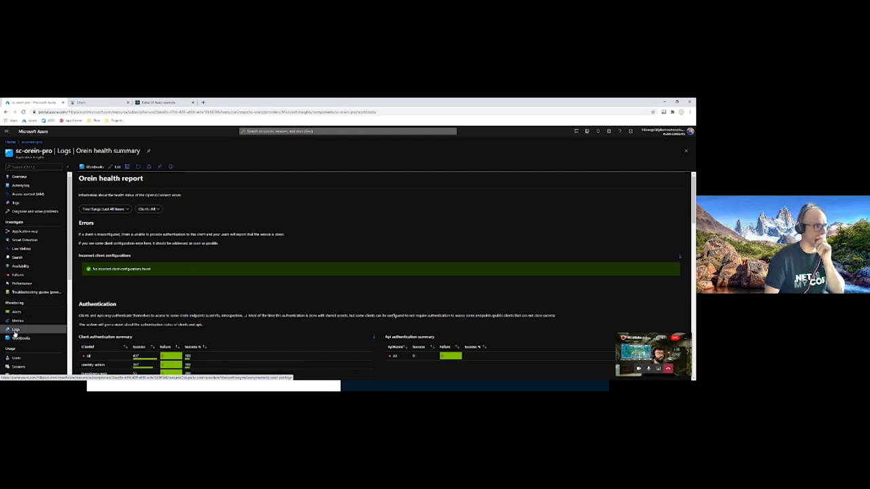
{"action": "left_click", "coordinate": [18, 340]}
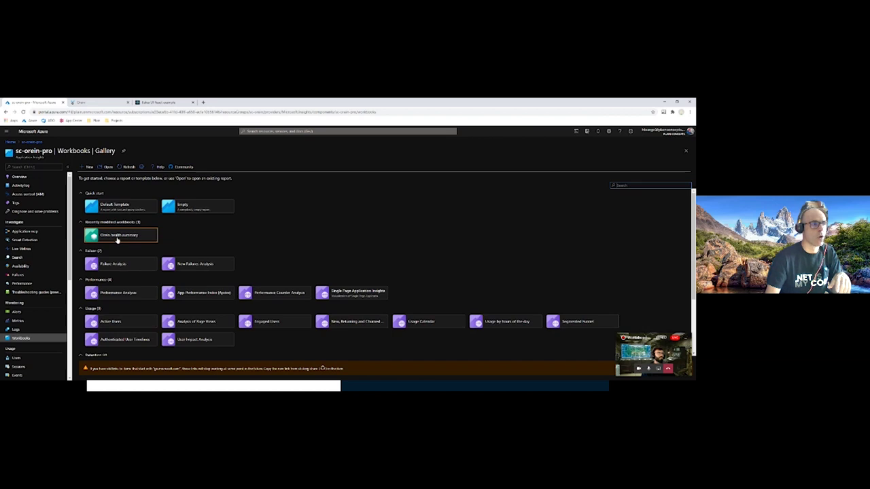
{"action": "left_click", "coordinate": [119, 238]}
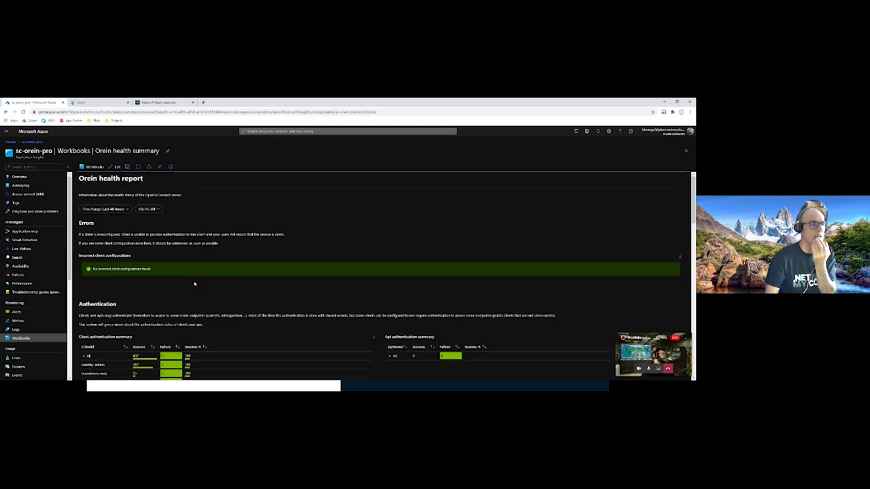
Scroll to Users and expand the Invalid credentials failed-login row to reveal the affected username.
{"action": "scroll", "coordinate": [194, 284], "scroll_direction": "down", "scroll_amount": 1}
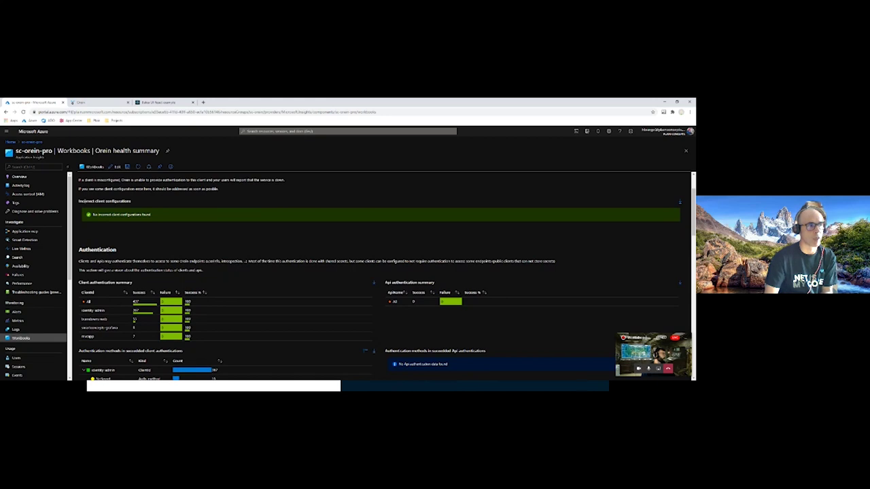
{"action": "scroll", "coordinate": [135, 238], "scroll_direction": "down", "scroll_amount": 1}
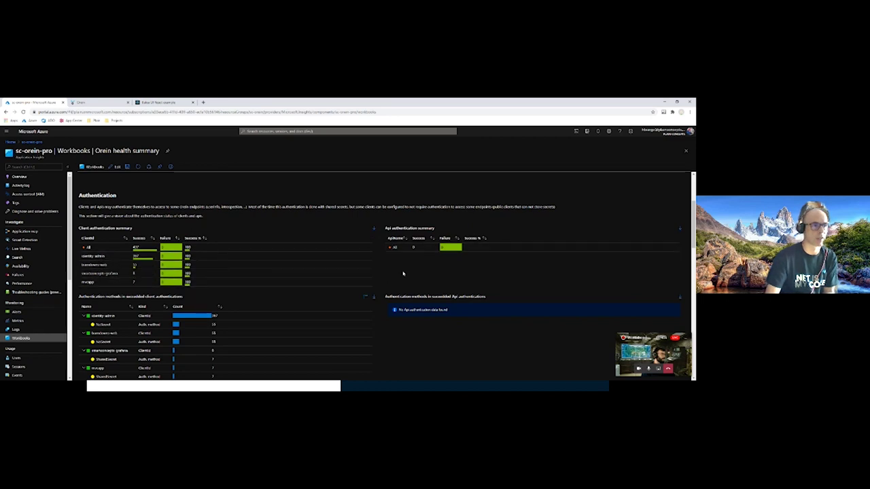
{"action": "scroll", "coordinate": [403, 273], "scroll_direction": "down", "scroll_amount": 3}
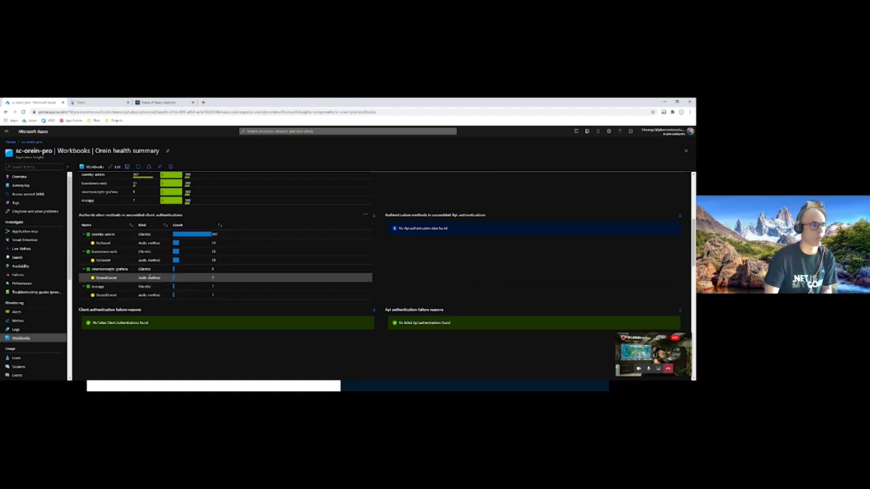
{"action": "scroll", "coordinate": [149, 275], "scroll_direction": "down", "scroll_amount": 10}
{"action": "scroll", "coordinate": [136, 279], "scroll_direction": "down", "scroll_amount": 6}
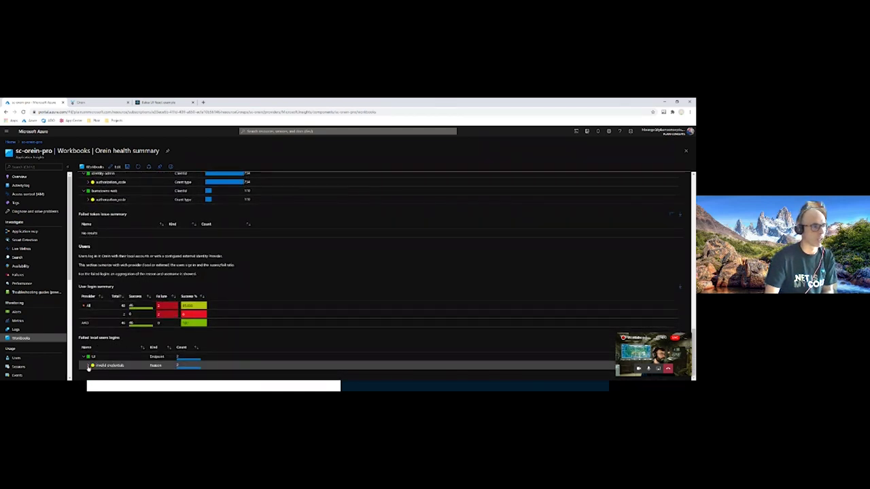
{"action": "left_click", "coordinate": [89, 366]}
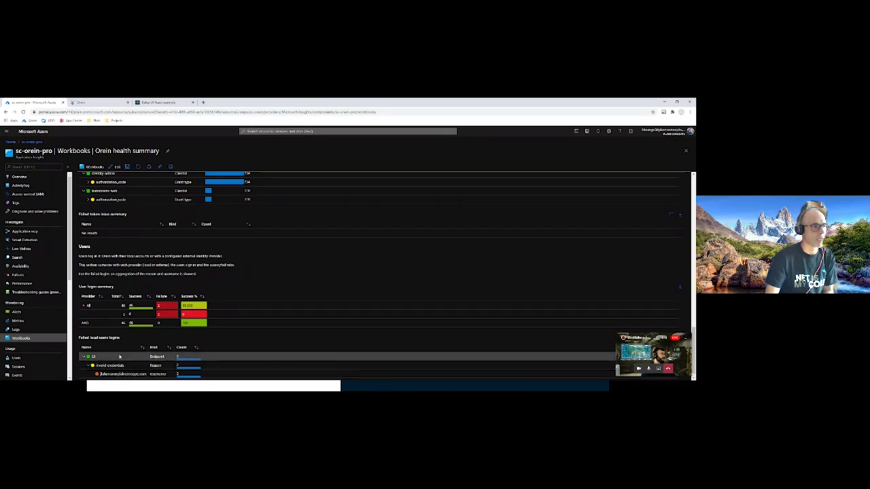